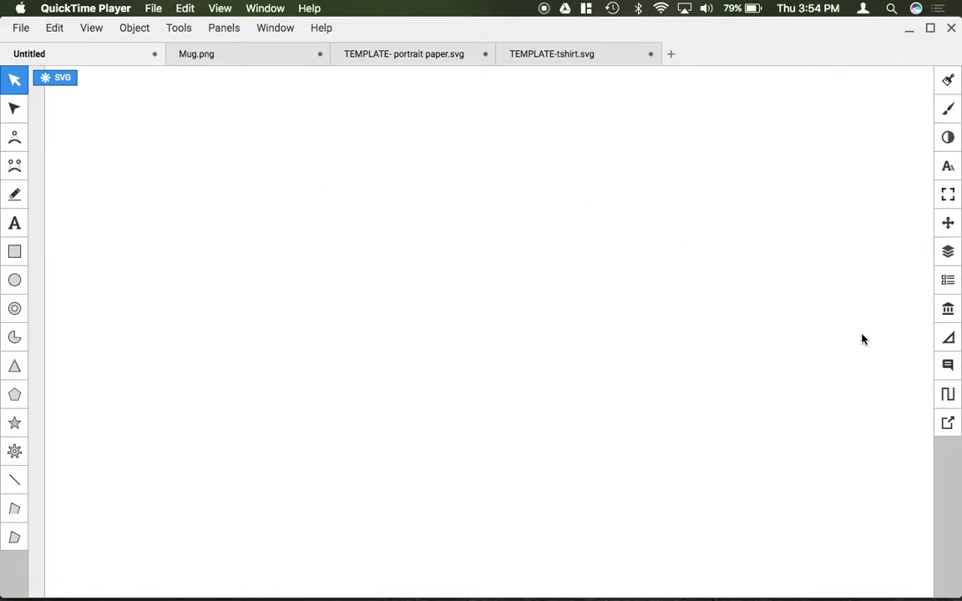
# Step: Bring Boxy SVG to the front and show the Path panel with its Boolops and compound-path operations
pyautogui.click(945, 392)
pyautogui.click(946, 393)
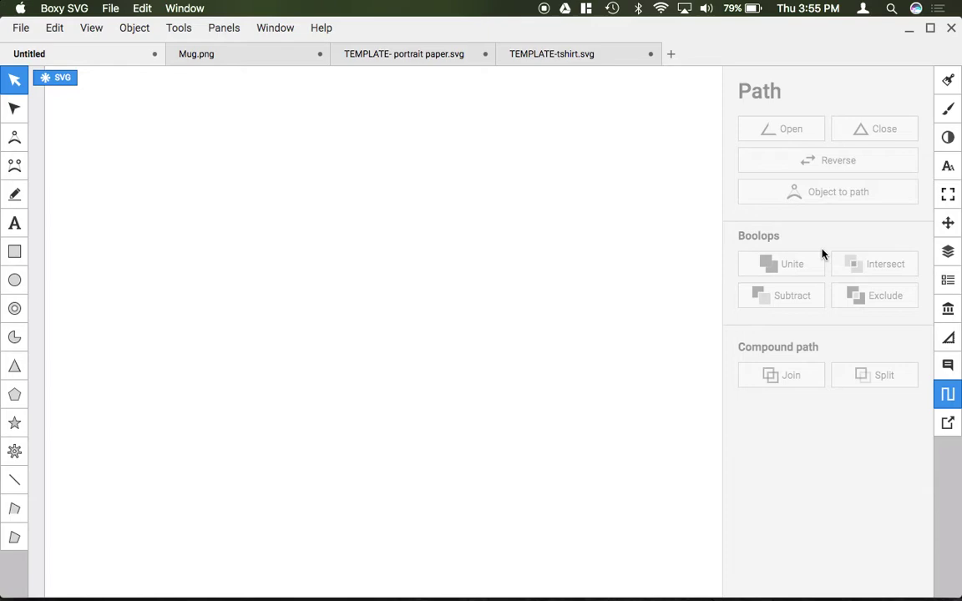
# Step: Draw a grey square, then a circle just to its right
pyautogui.click(20, 254)
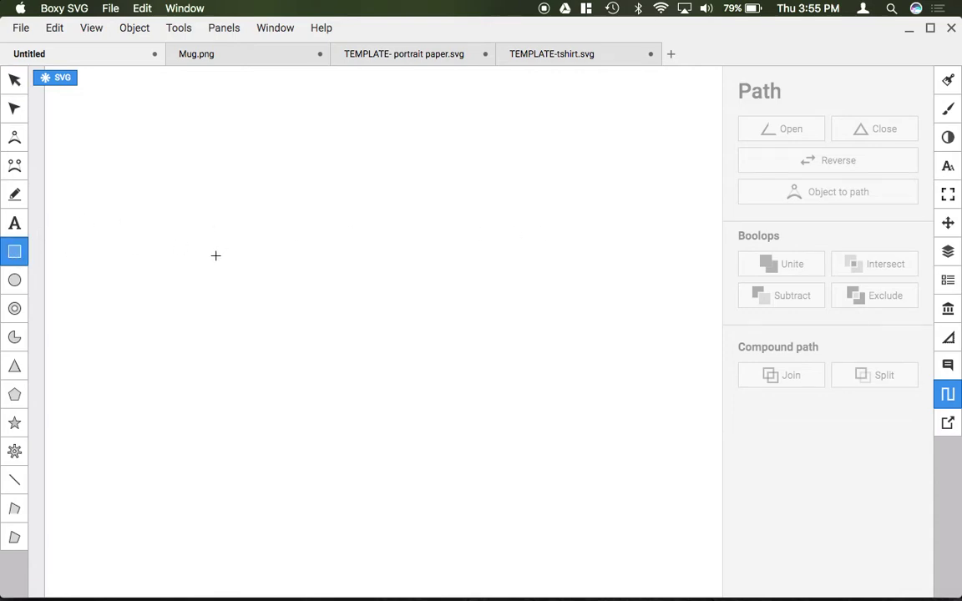
pyautogui.moveTo(215, 256); pyautogui.dragTo(388, 447)
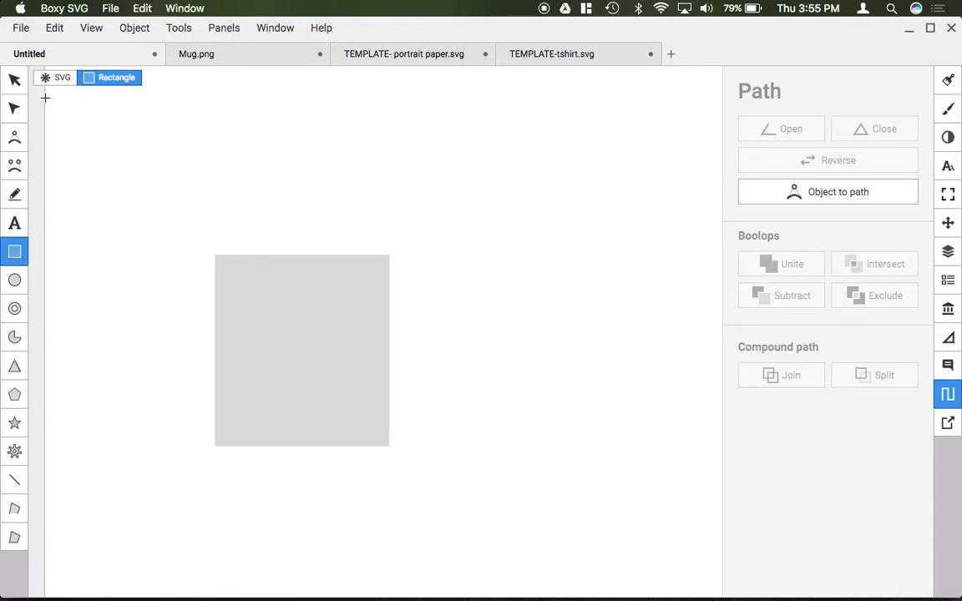
pyautogui.click(14, 81)
pyautogui.click(15, 279)
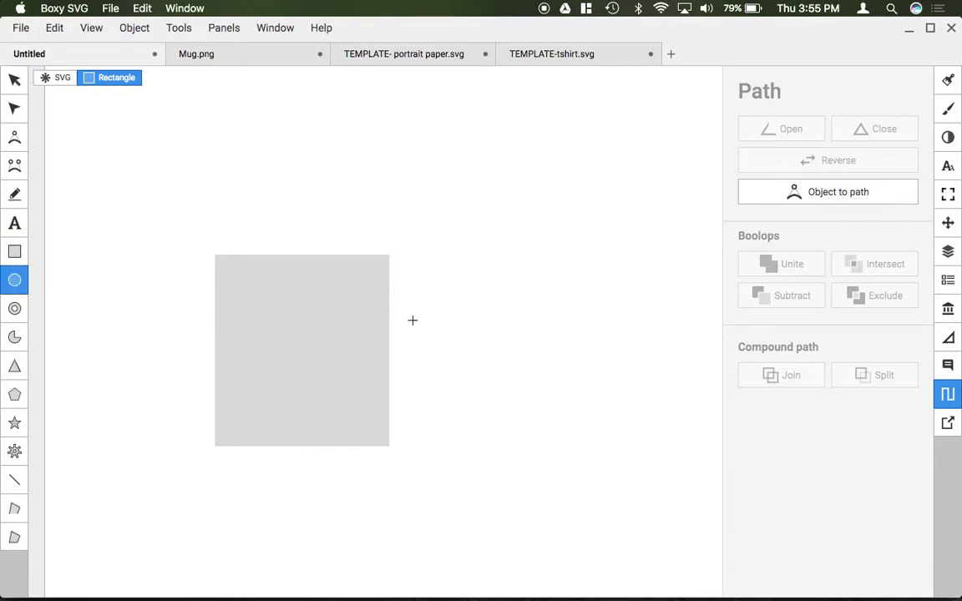
pyautogui.moveTo(379, 335); pyautogui.dragTo(552, 380)
pyautogui.click(14, 80)
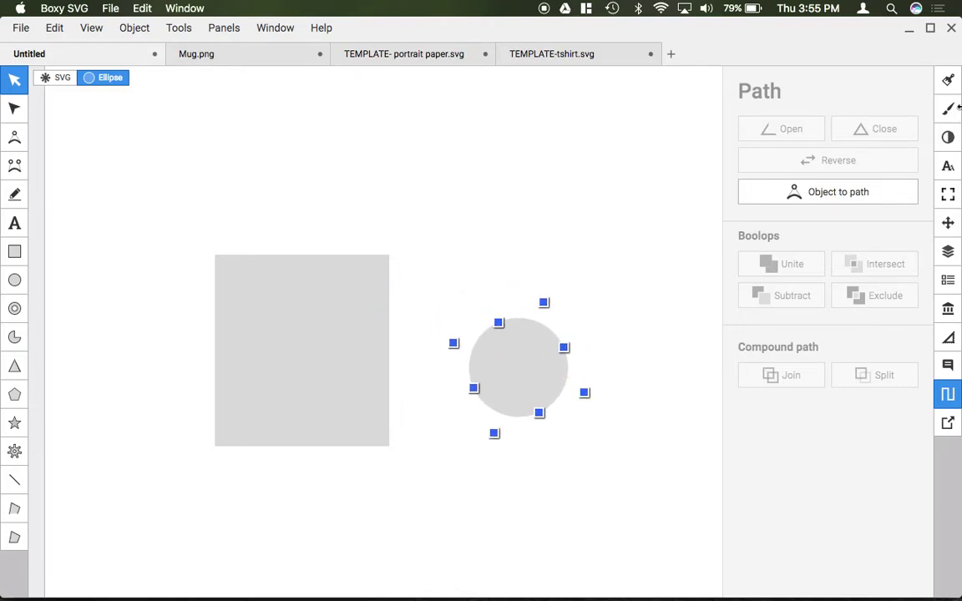
# Step: Give the circle a purple (#7469c5) fill
pyautogui.click(947, 80)
pyautogui.moveTo(833, 219); pyautogui.dragTo(856, 216)
pyautogui.click(539, 367)
pyautogui.moveTo(854, 262); pyautogui.dragTo(819, 265)
pyautogui.click(955, 82)
# Step: Move the purple circle so it overlaps the square's right edge
pyautogui.click(601, 293)
pyautogui.moveTo(540, 354); pyautogui.dragTo(374, 346)
pyautogui.click(569, 286)
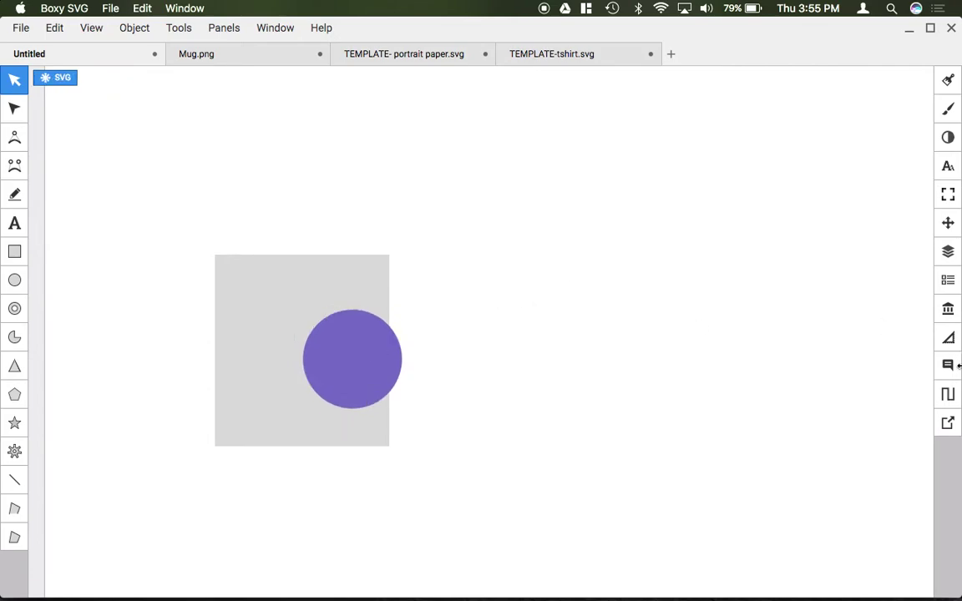
# Step: Marquee-select the square and circle, nudge them, and Unite them into one grey path
pyautogui.click(956, 404)
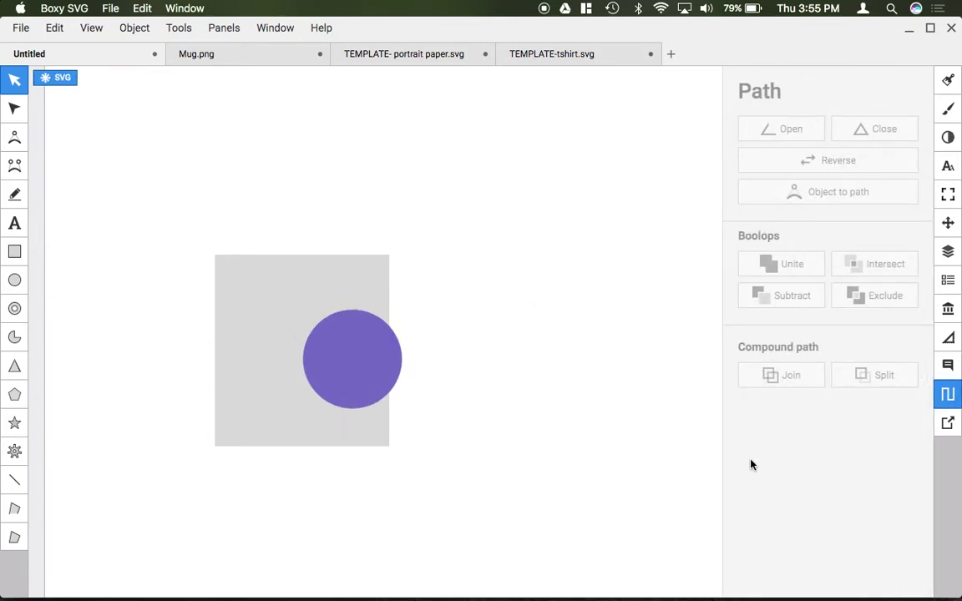
pyautogui.moveTo(151, 214); pyautogui.dragTo(521, 531)
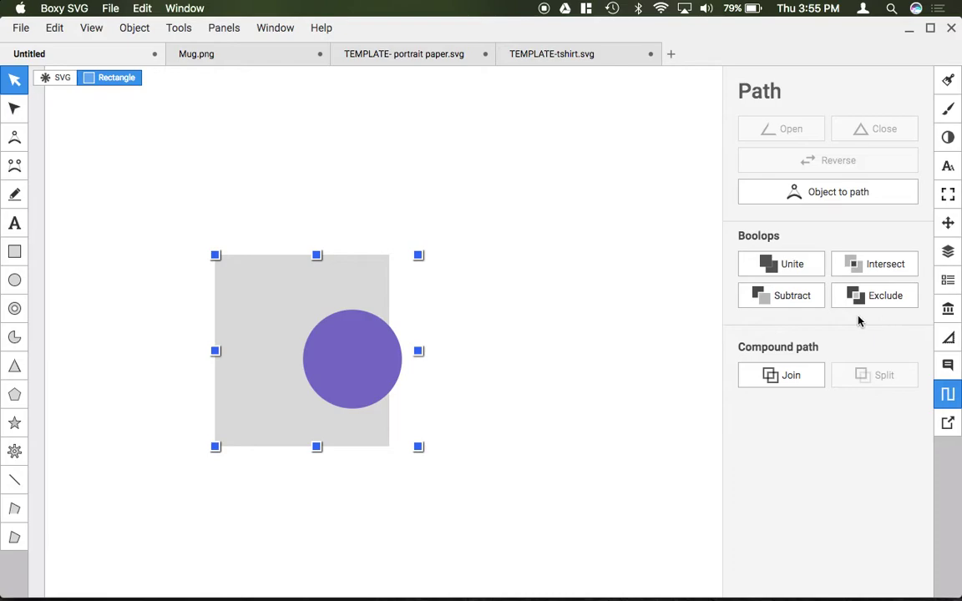
pyautogui.moveTo(367, 350); pyautogui.dragTo(389, 342)
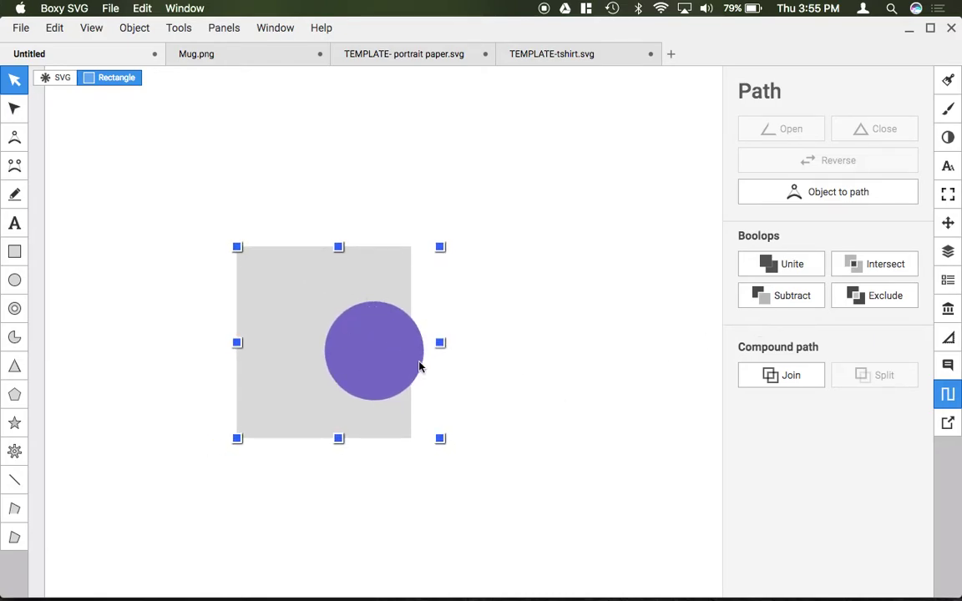
pyautogui.click(797, 263)
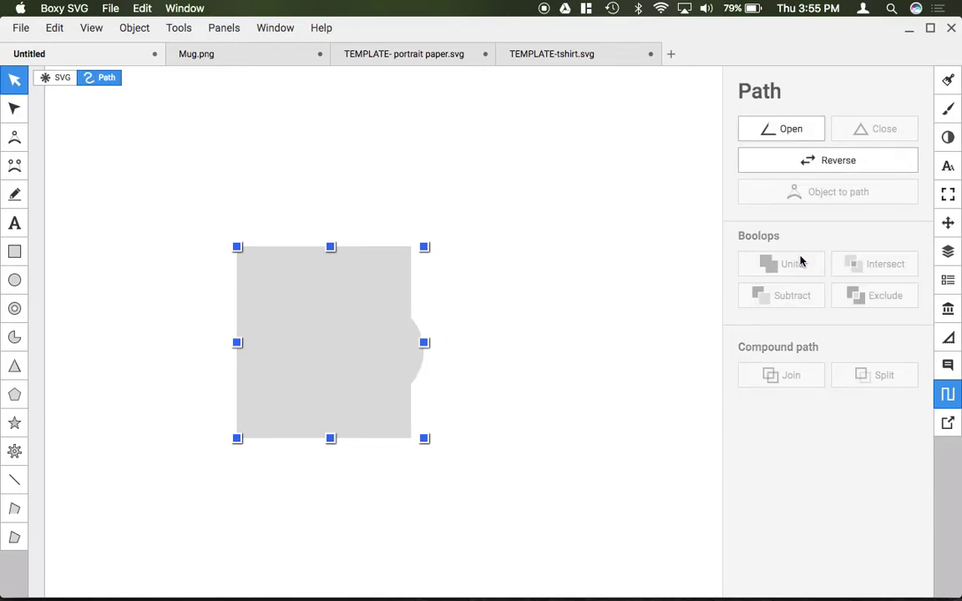
pyautogui.click(519, 349)
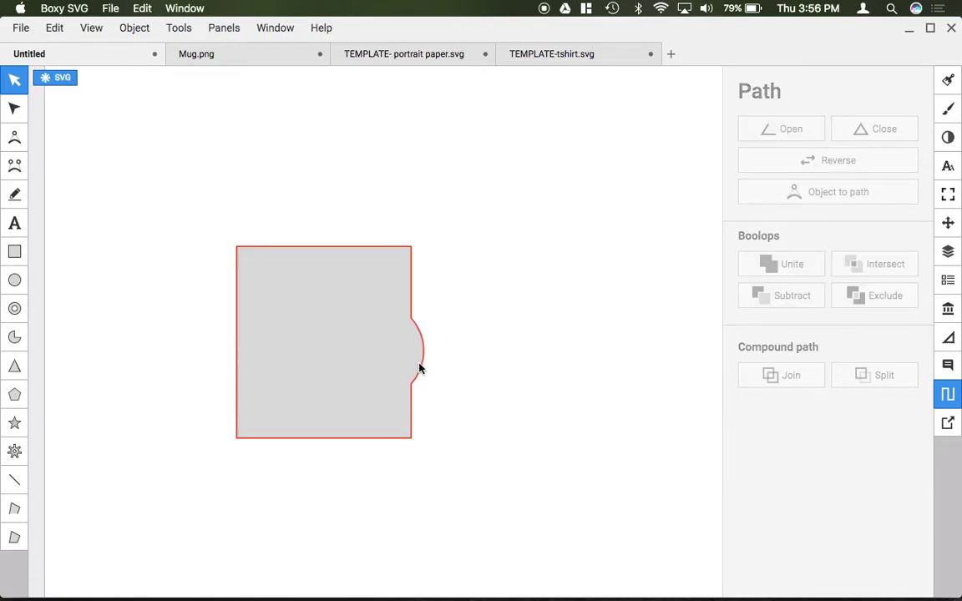
# Step: Undo the union, then move the circle up over the square's top and enlarge it
pyautogui.press('super+z')
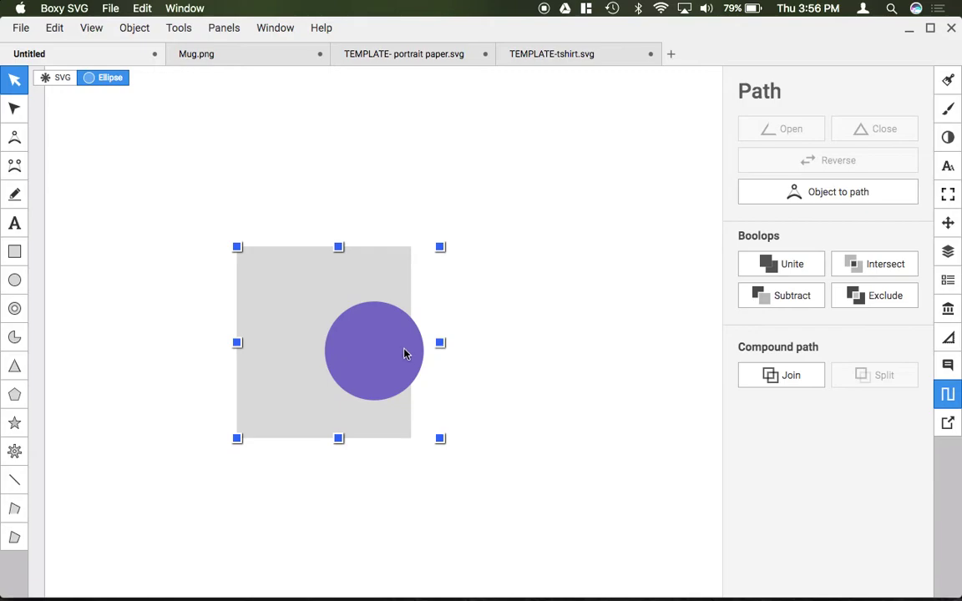
pyautogui.click(420, 354)
pyautogui.press('Escape')
pyautogui.moveTo(417, 357); pyautogui.dragTo(473, 298)
pyautogui.click(239, 187)
# Step: Select both shapes and apply Intersect, keeping only their overlap as a purple half-circle
pyautogui.moveTo(240, 187); pyautogui.dragTo(584, 450)
pyautogui.moveTo(157, 130); pyautogui.dragTo(481, 455)
pyautogui.click(762, 267)
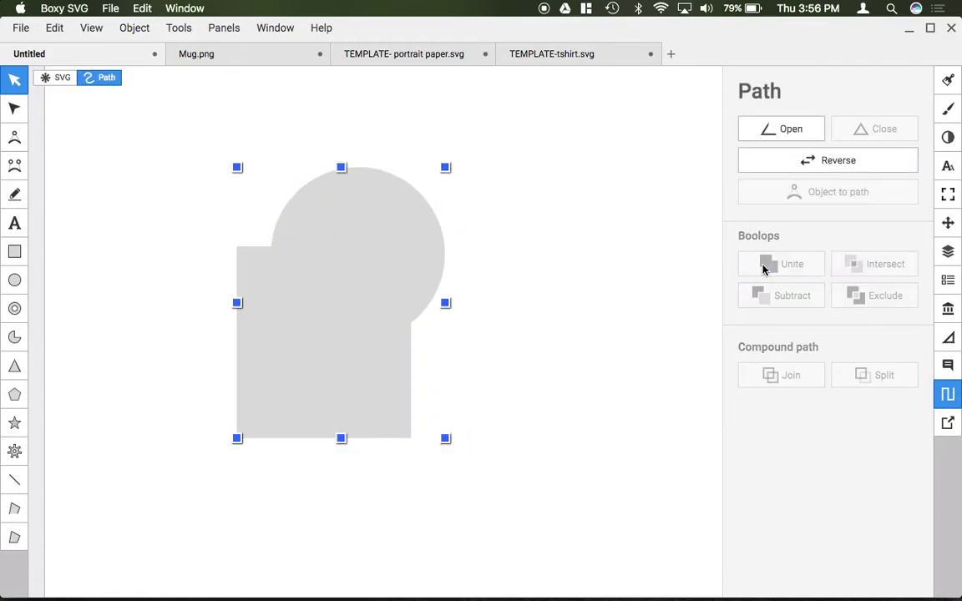
pyautogui.press('super+z')
pyautogui.click(878, 266)
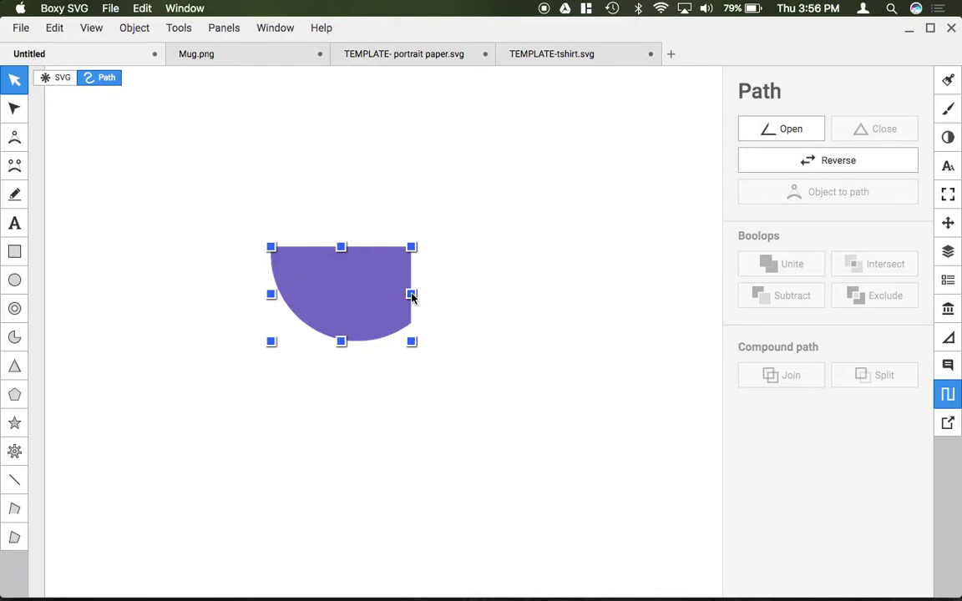
# Step: Undo the intersection, try Subtract and undo it, then apply Exclude to both shapes
pyautogui.click(432, 300)
pyautogui.press('super+z')
pyautogui.click(754, 295)
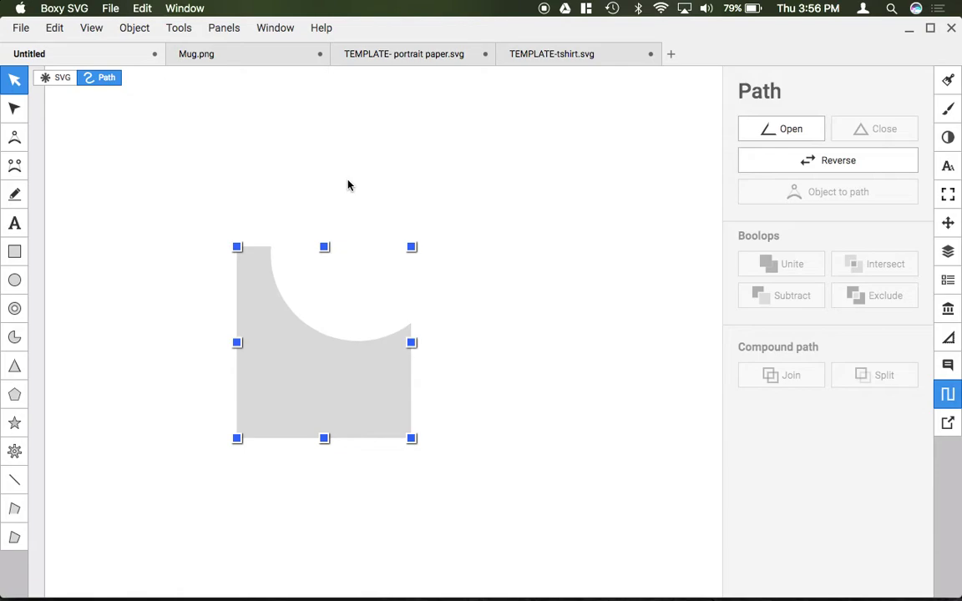
pyautogui.press('super+z')
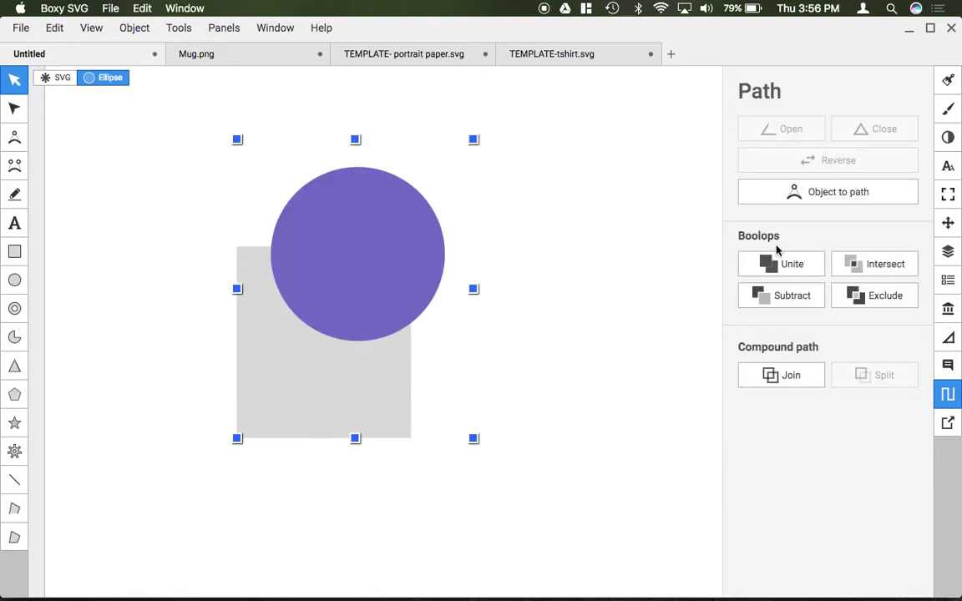
pyautogui.click(857, 302)
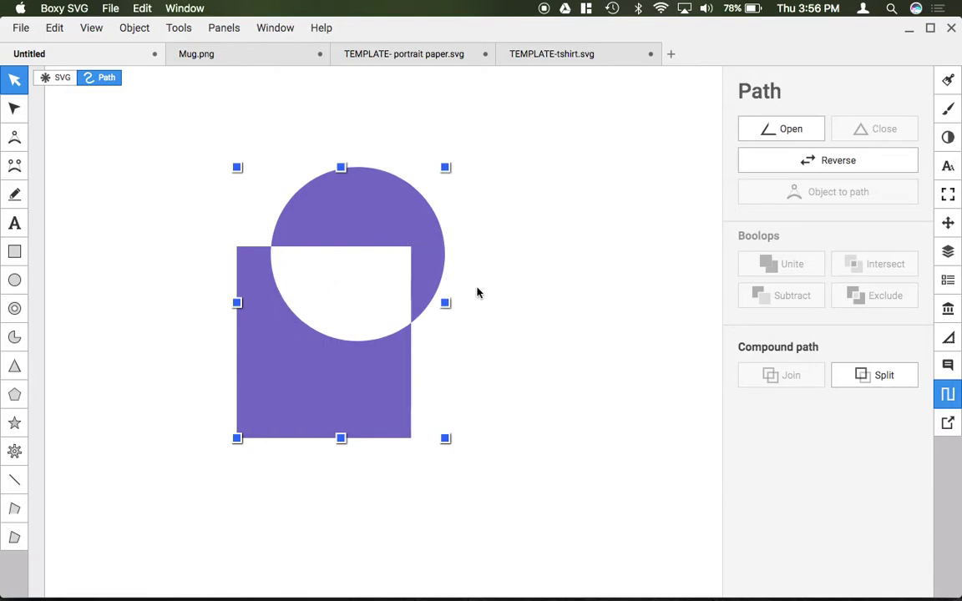
pyautogui.click(524, 315)
pyautogui.click(376, 222)
pyautogui.click(872, 380)
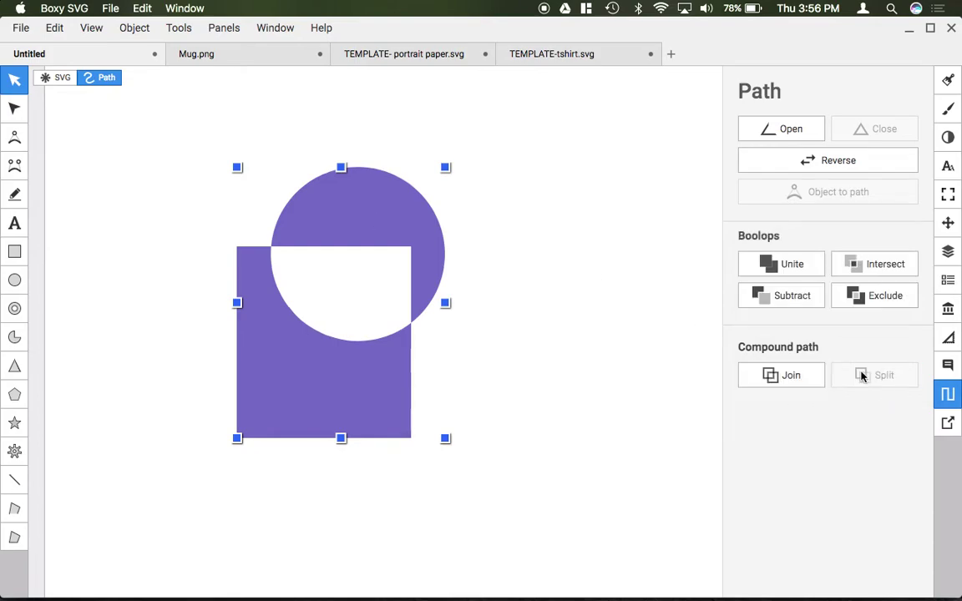
pyautogui.click(789, 375)
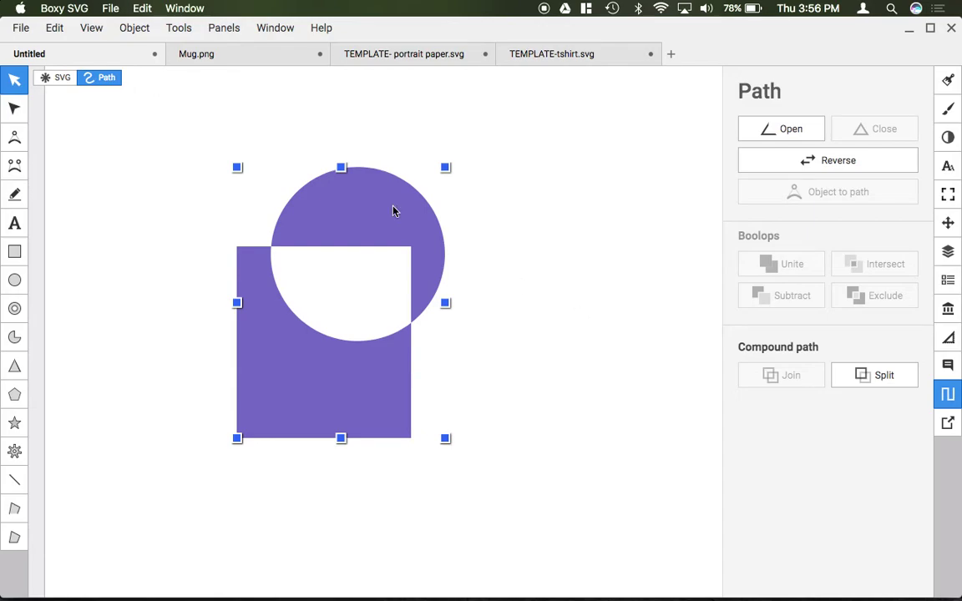
pyautogui.click(880, 380)
pyautogui.click(536, 273)
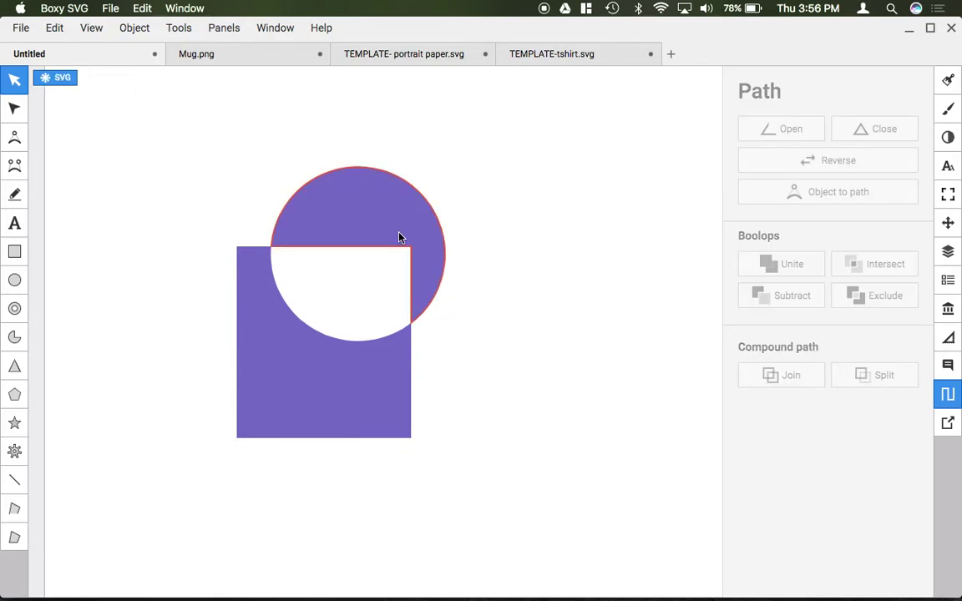
pyautogui.moveTo(402, 236); pyautogui.dragTo(457, 196)
pyautogui.click(533, 273)
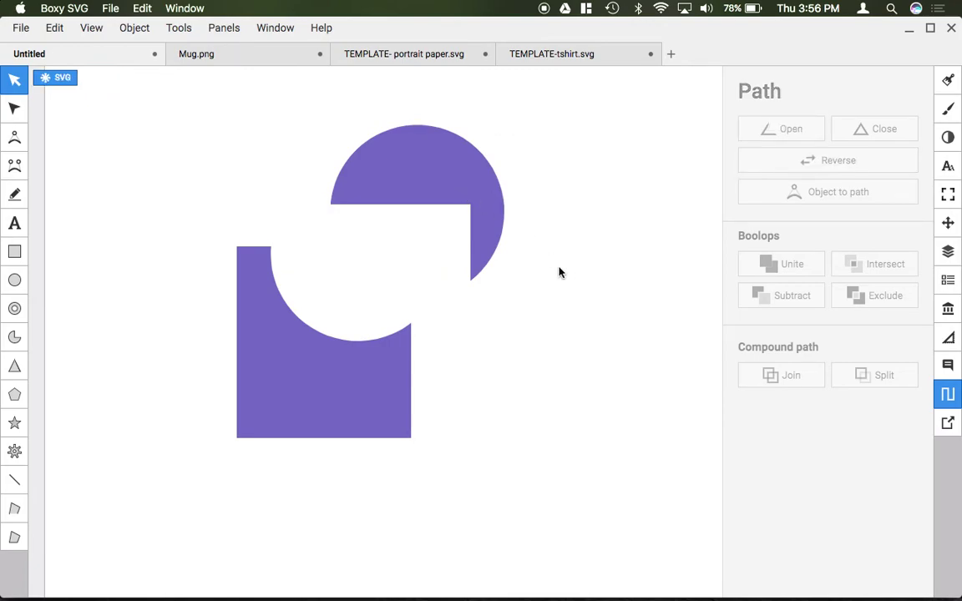
pyautogui.press('super+z')
# Step: Undo the split, then Join the purple circle and grey rectangle into one purple path
pyautogui.click(636, 346)
pyautogui.press('super+z')
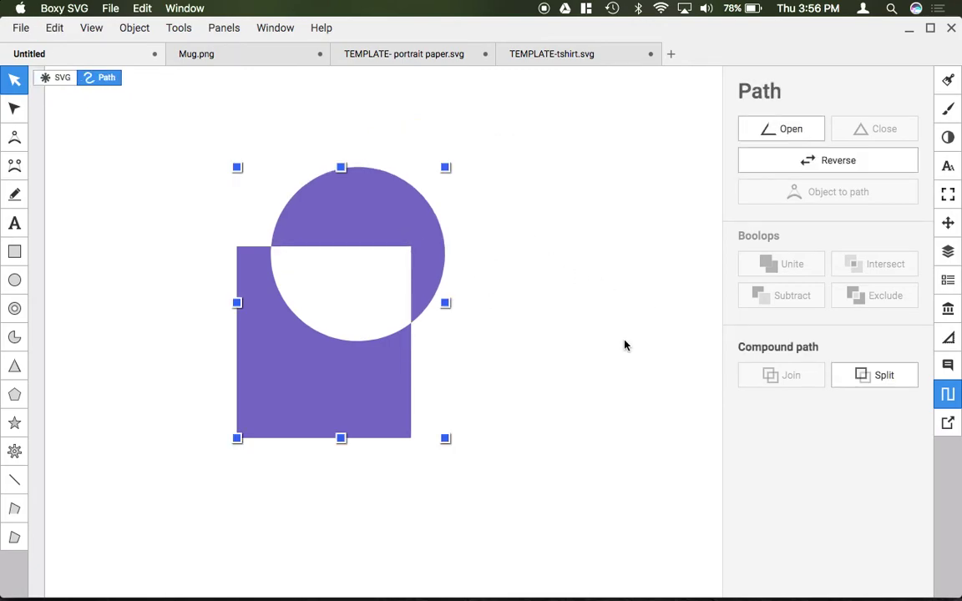
pyautogui.press('super+z')
pyautogui.click(518, 306)
pyautogui.click(361, 274)
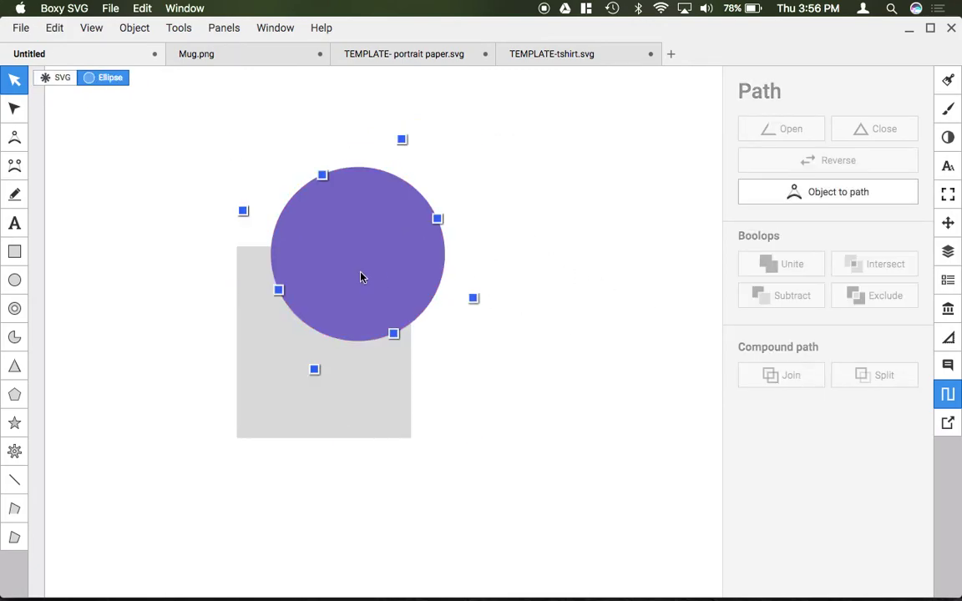
pyautogui.keyDown('shift'); pyautogui.click(365, 388); pyautogui.keyUp('shift')
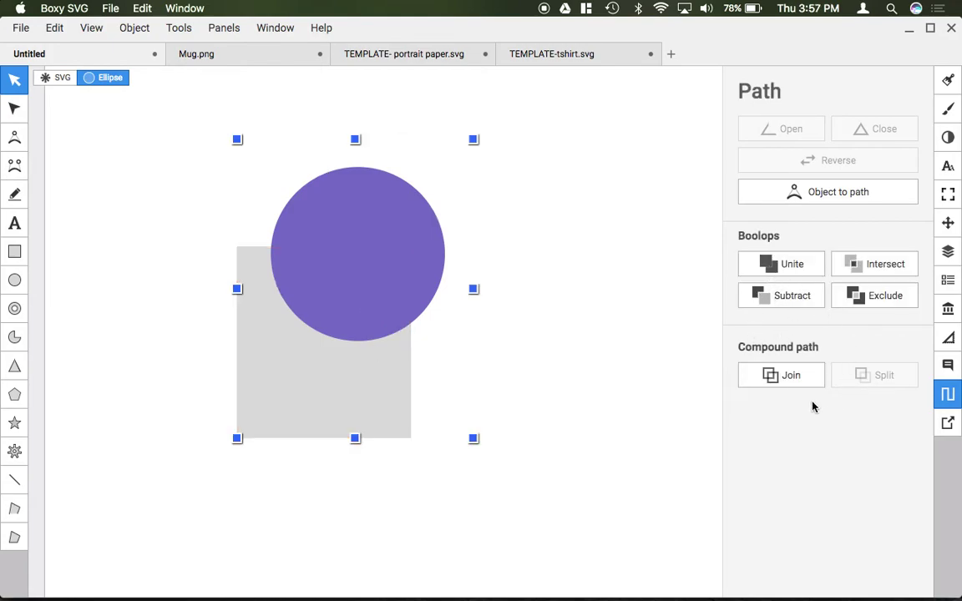
pyautogui.click(777, 375)
# Step: Reposition the joined purple shape on the canvas, shifting it right, left, then back right
pyautogui.click(518, 281)
pyautogui.moveTo(380, 262); pyautogui.dragTo(423, 255)
pyautogui.click(264, 240)
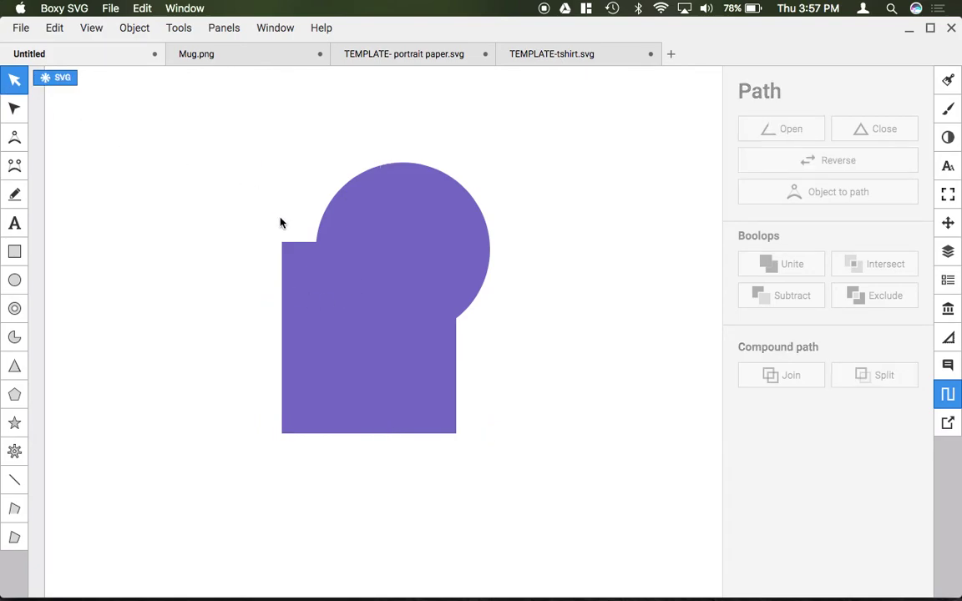
pyautogui.moveTo(322, 298); pyautogui.dragTo(255, 293)
pyautogui.moveTo(352, 239); pyautogui.dragTo(415, 241)
pyautogui.click(549, 320)
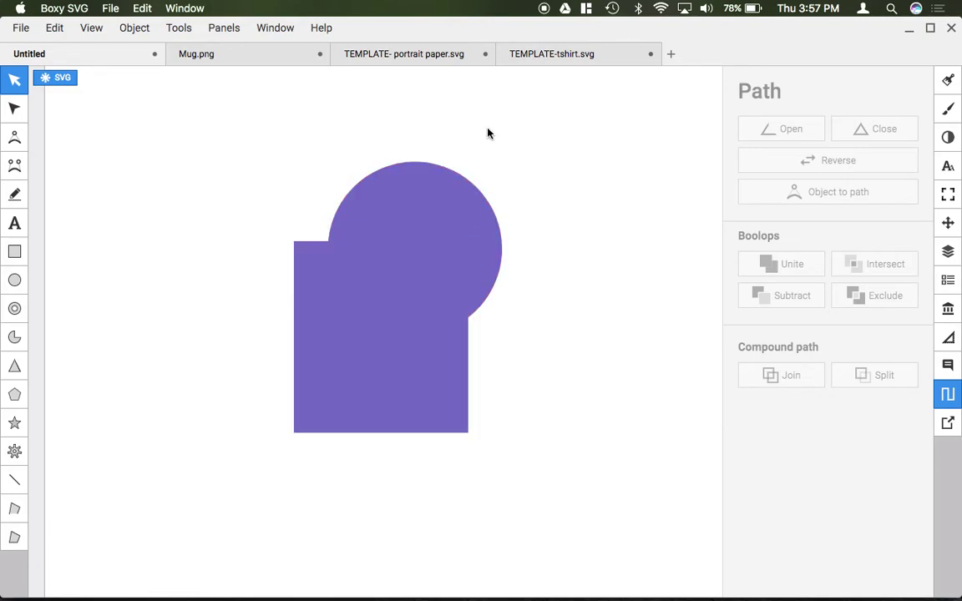
# Step: Switch to the TEMPLATE- portrait paper.svg document and ungroup the coffee-cup drawing
pyautogui.click(532, 59)
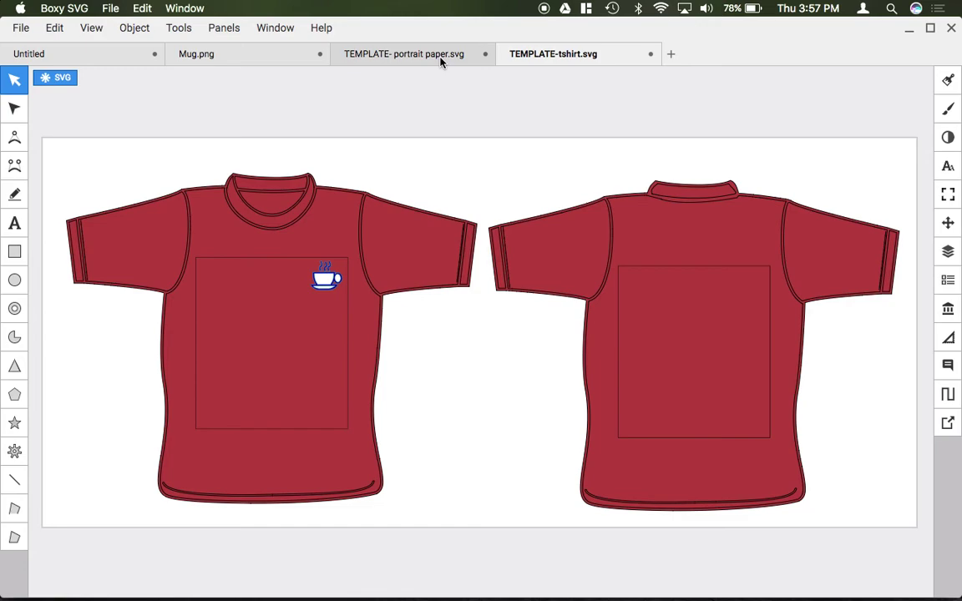
pyautogui.click(430, 55)
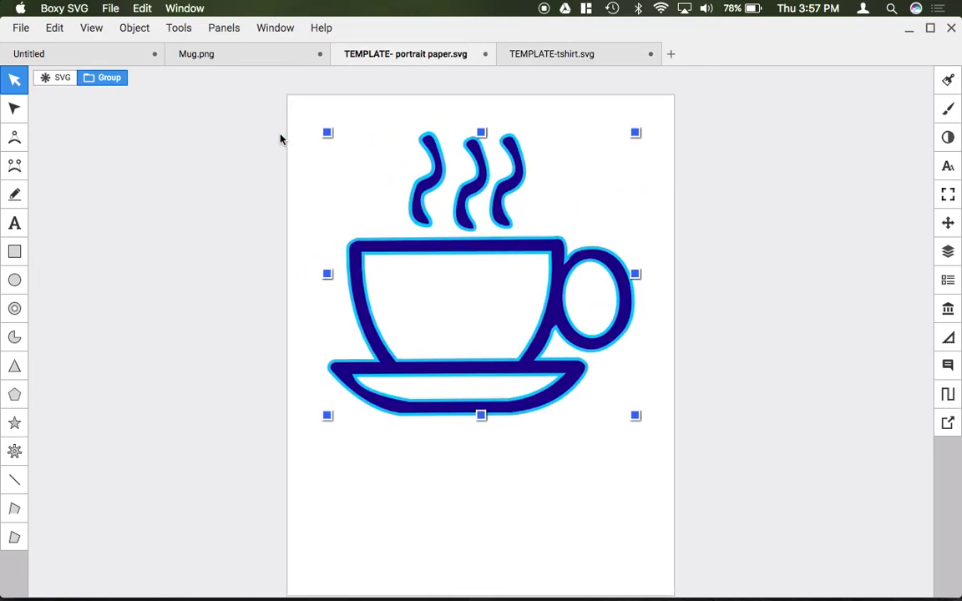
pyautogui.click(214, 142)
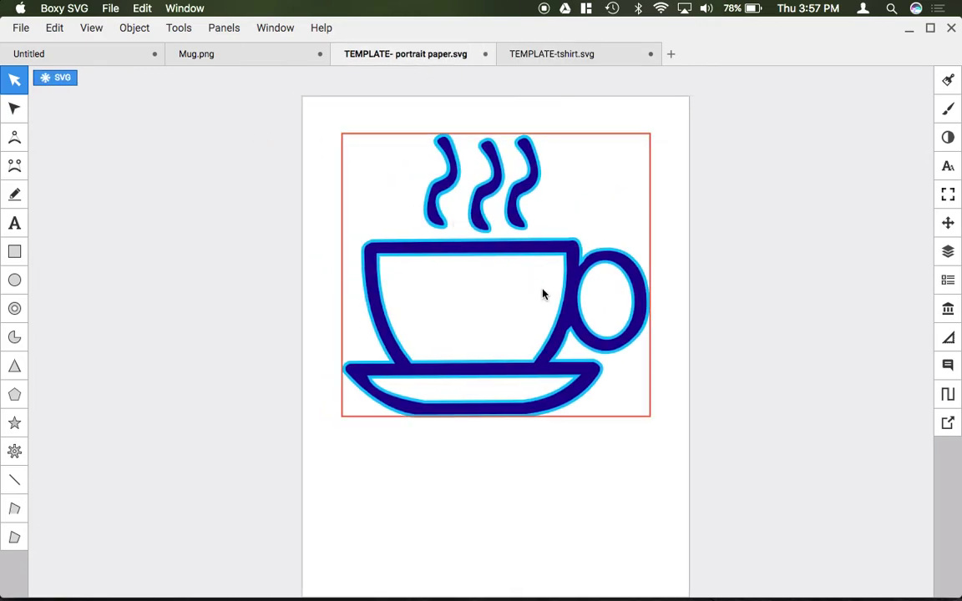
pyautogui.click(518, 288)
pyautogui.click(134, 28)
pyautogui.click(127, 74)
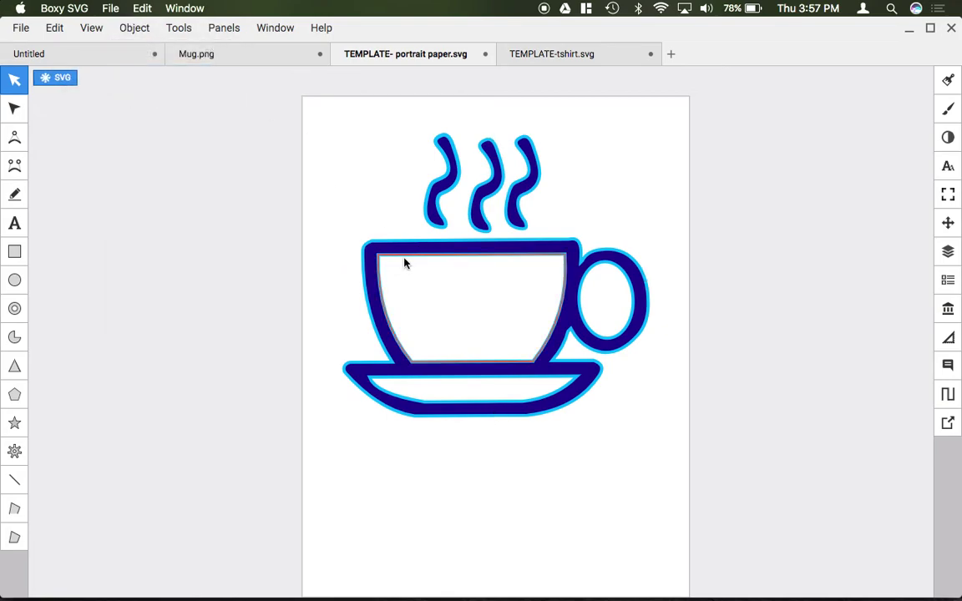
# Step: Drag the cup's white inner fill out to check it is separate, then undo the move
pyautogui.moveTo(403, 260); pyautogui.dragTo(532, 322)
pyautogui.moveTo(623, 377); pyautogui.dragTo(488, 306)
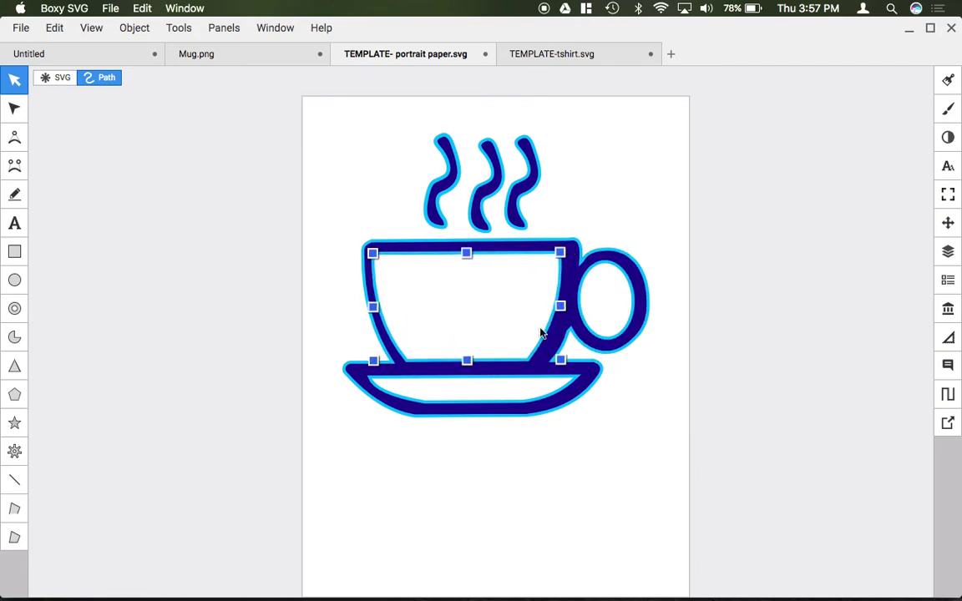
pyautogui.click(684, 394)
pyautogui.press('super+z')
pyautogui.press('super+z')
pyautogui.press('super+z')
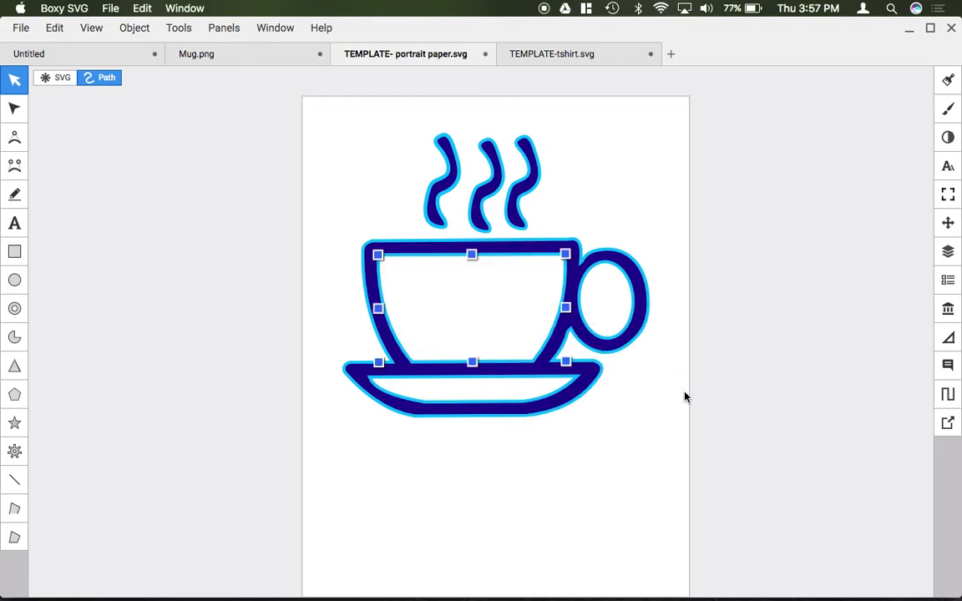
pyautogui.click(684, 396)
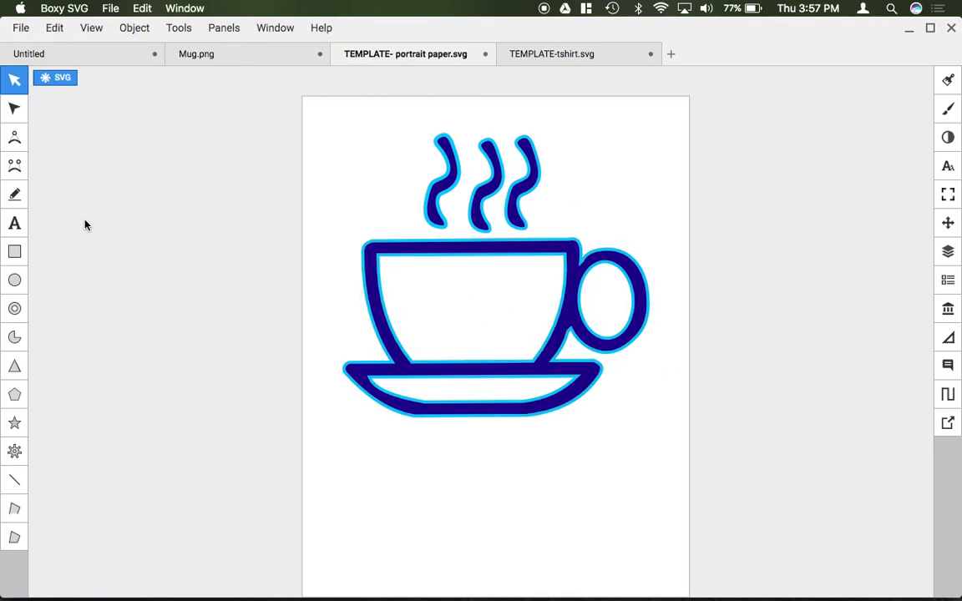
# Step: Draw a rectangle covering the coffee cup and lower it to the back
pyautogui.click(14, 251)
pyautogui.moveTo(324, 134)
pyautogui.mouseDown()
pyautogui.moveTo(731, 357)
pyautogui.moveTo(735, 487)
pyautogui.mouseUp()
pyautogui.click(14, 79)
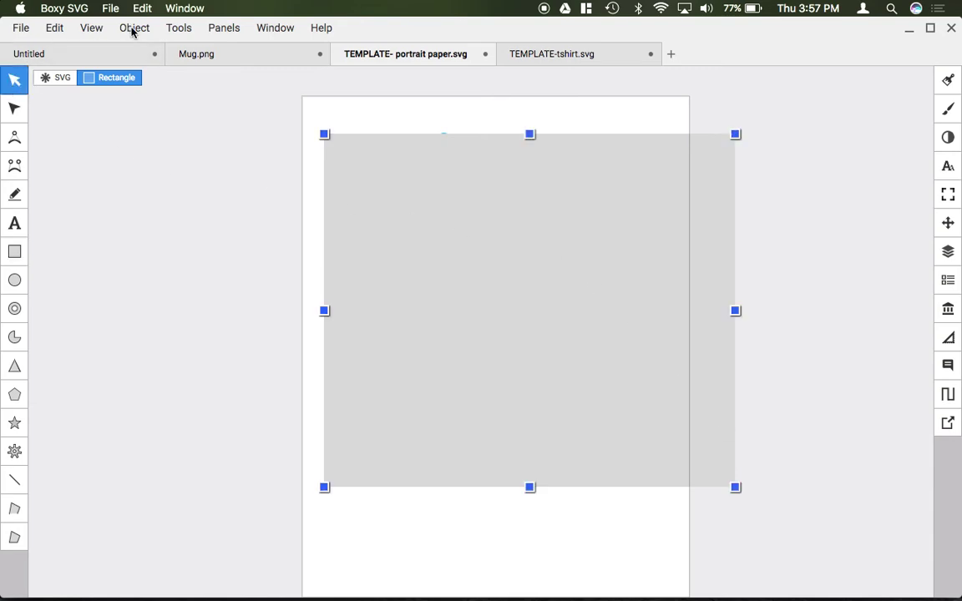
pyautogui.click(133, 28)
pyautogui.click(161, 165)
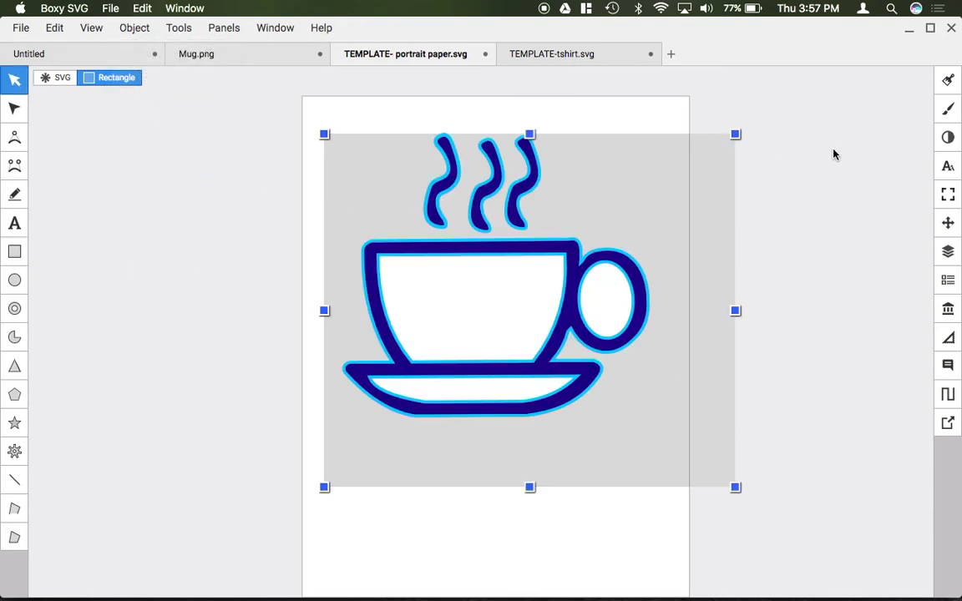
# Step: Fill the rectangle with bright green (#00c361) and shift it up and left behind the cup
pyautogui.click(947, 79)
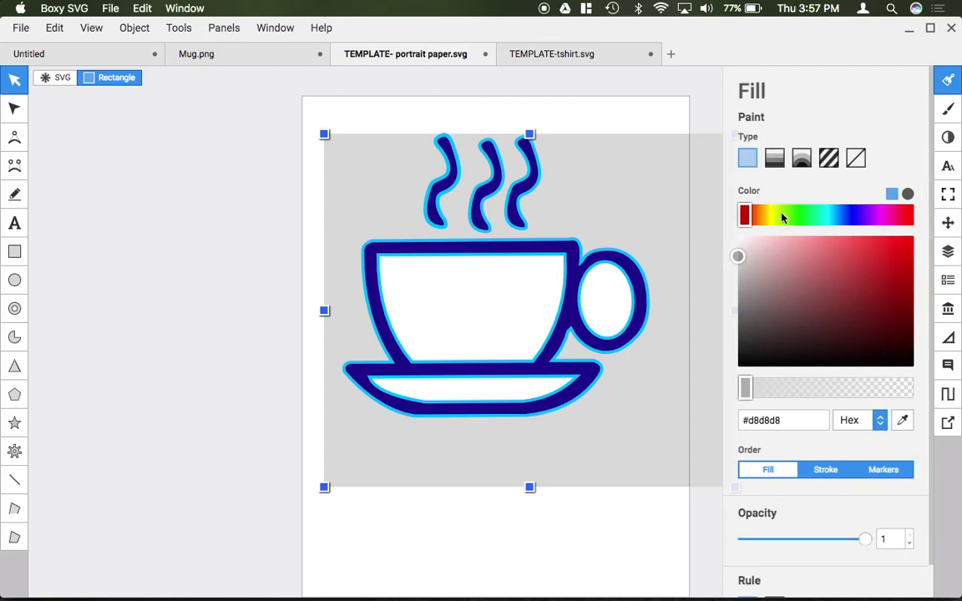
pyautogui.moveTo(782, 216); pyautogui.dragTo(812, 214)
pyautogui.moveTo(866, 242); pyautogui.dragTo(912, 268)
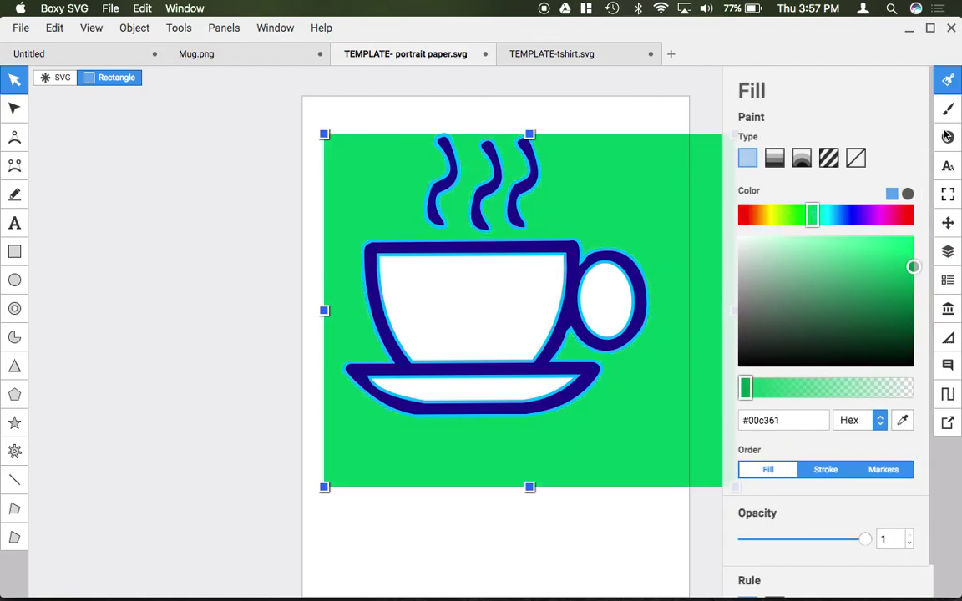
pyautogui.click(947, 80)
pyautogui.moveTo(646, 200); pyautogui.dragTo(608, 180)
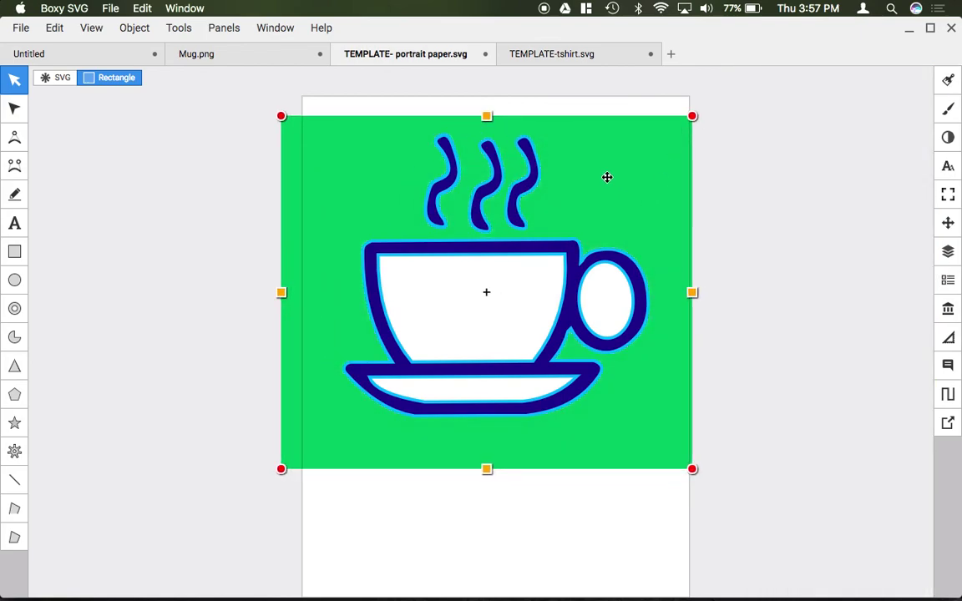
pyautogui.click(780, 180)
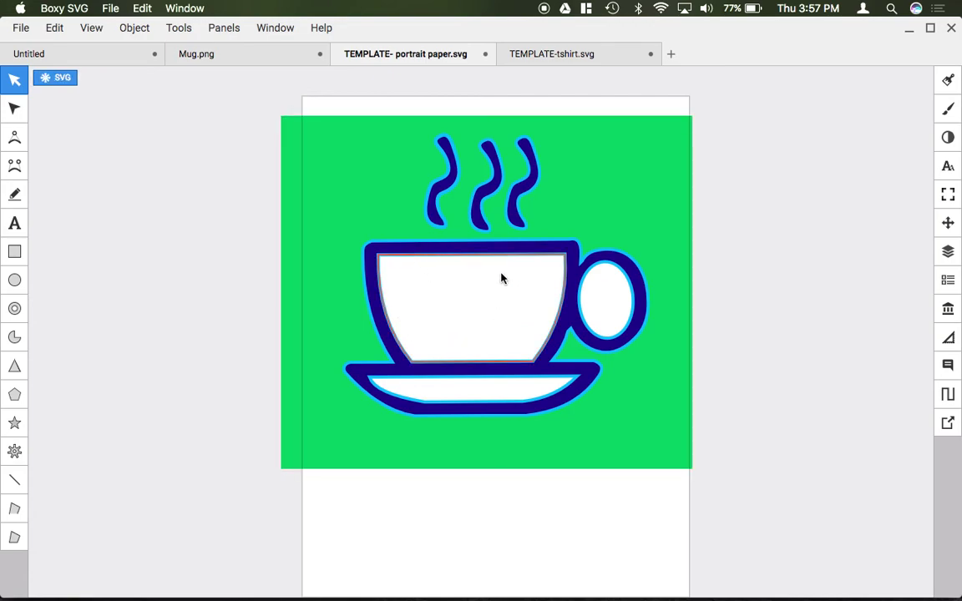
# Step: Apply Exclude to the cup path so its white inner fills become holes, then select the green backdrop
pyautogui.moveTo(233, 116); pyautogui.dragTo(663, 442)
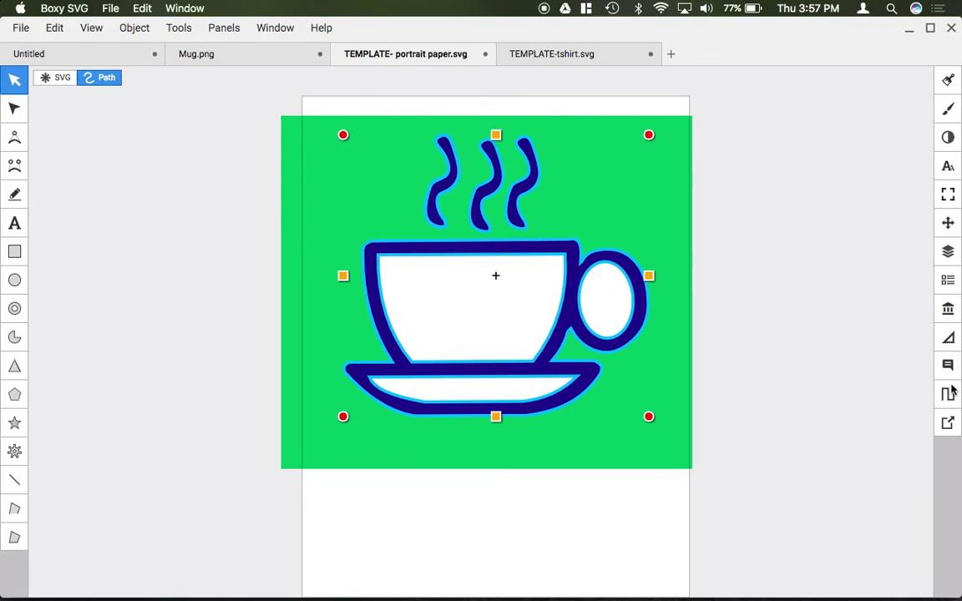
pyautogui.press('super+shift+p')
pyautogui.click(883, 297)
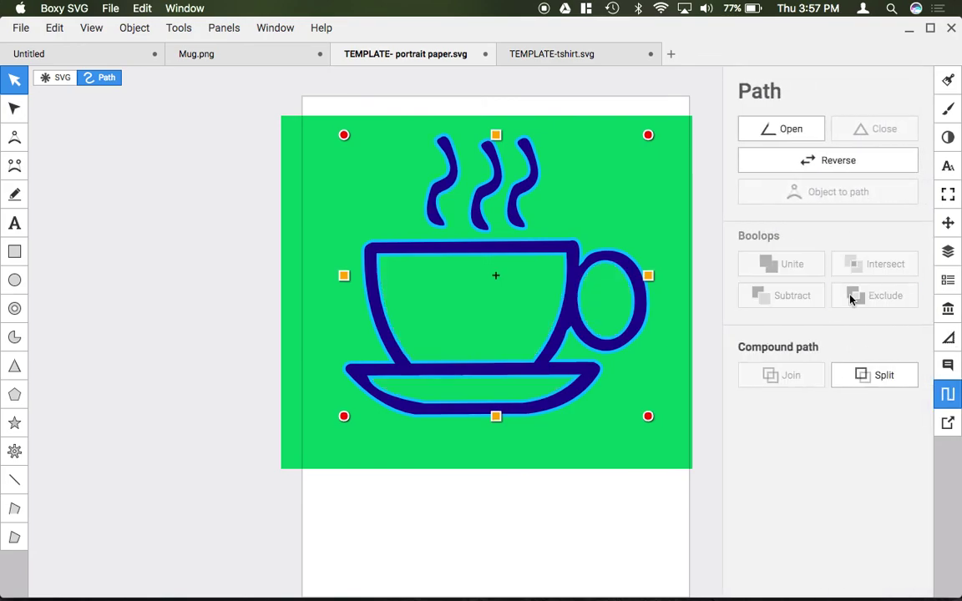
pyautogui.click(577, 550)
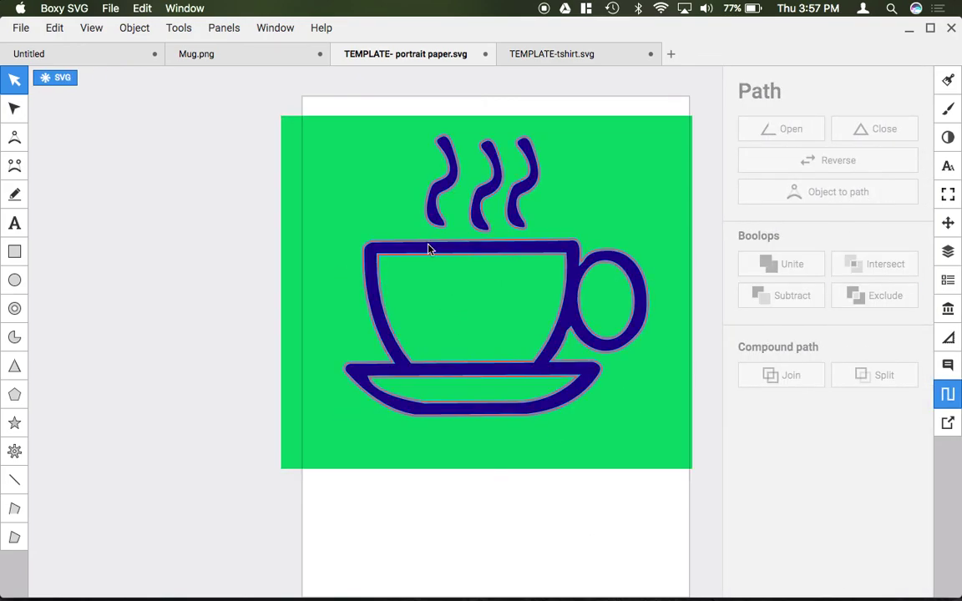
pyautogui.moveTo(429, 251)
pyautogui.mouseDown()
pyautogui.moveTo(364, 221)
pyautogui.moveTo(449, 244)
pyautogui.moveTo(435, 261)
pyautogui.mouseUp()
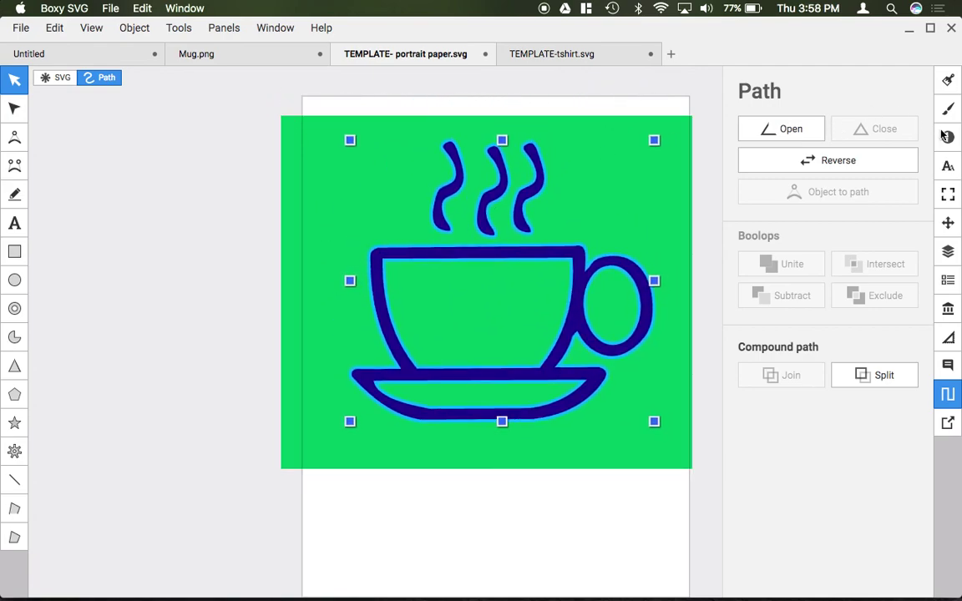
pyautogui.click(948, 394)
pyautogui.click(766, 278)
pyautogui.click(682, 233)
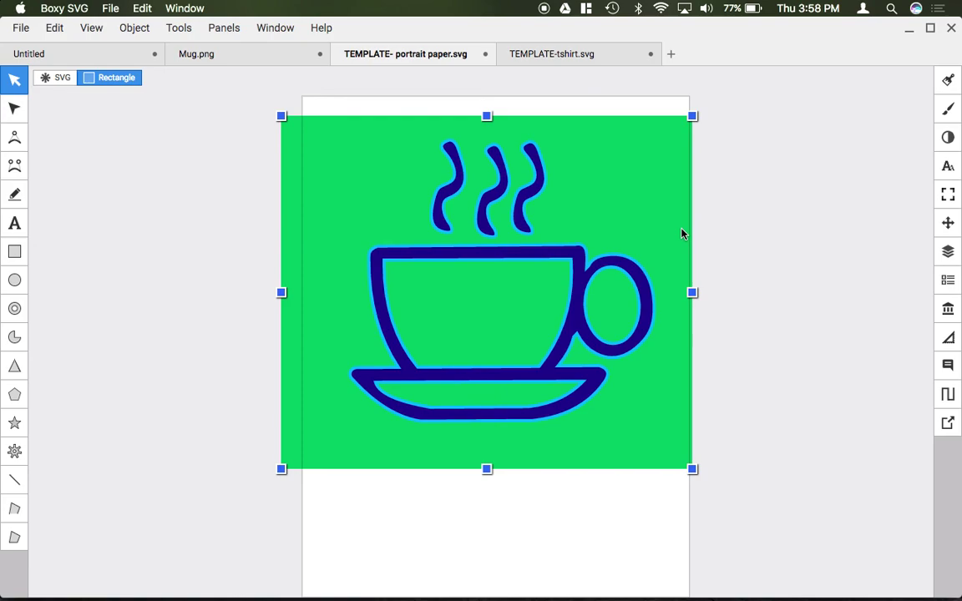